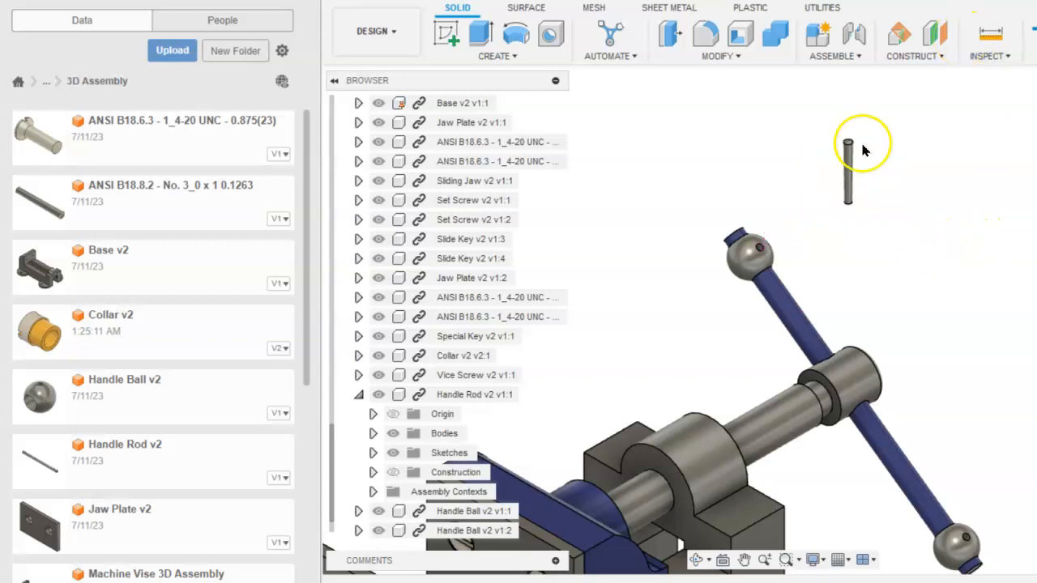
- Create a rigid joint between the pin's upper end face and the hole in the upper handle ball
{"action": "left_click", "coordinate": [836, 56]}
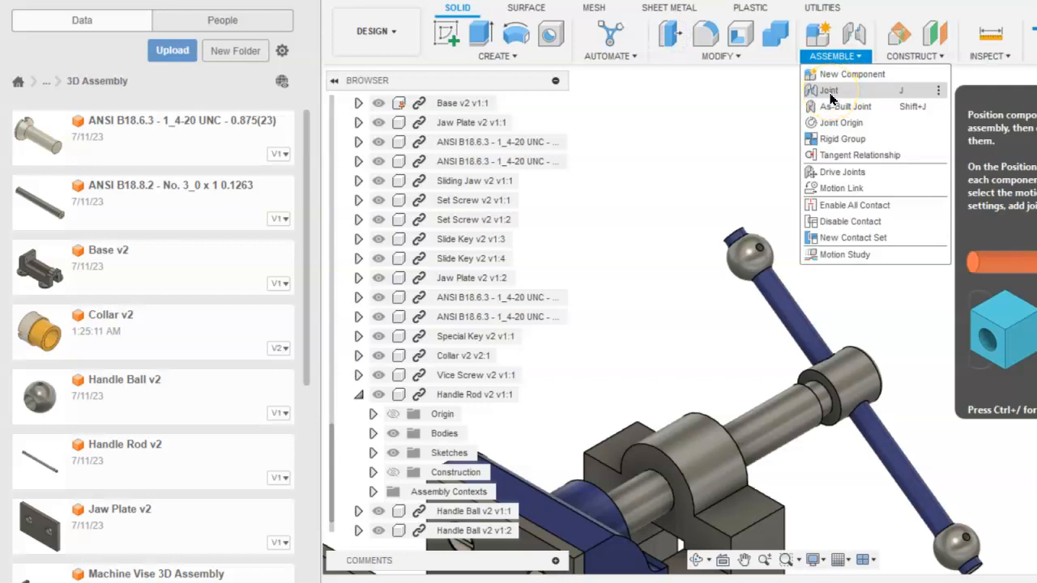
{"action": "left_click", "coordinate": [830, 92]}
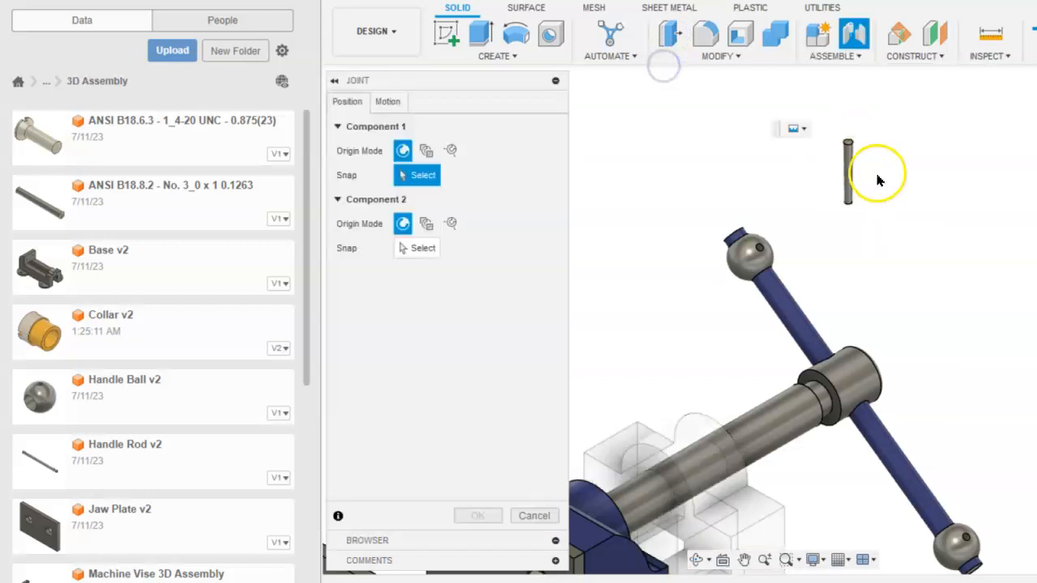
{"action": "scroll", "coordinate": [843, 129], "scroll_direction": "up", "scroll_amount": 5}
{"action": "scroll", "coordinate": [858, 150], "scroll_direction": "up", "scroll_amount": 5}
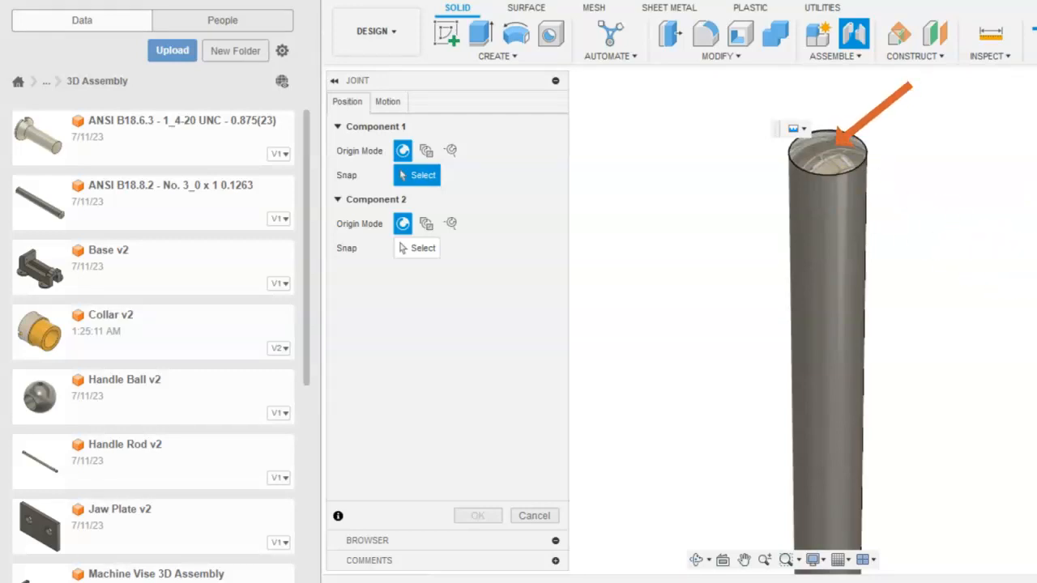
{"action": "left_click", "coordinate": [850, 171]}
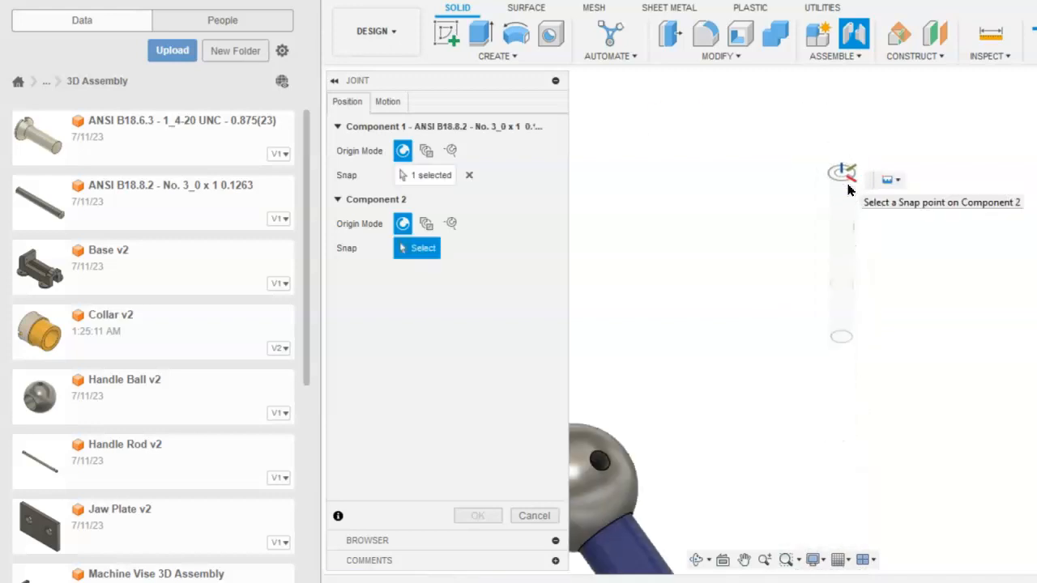
{"action": "scroll", "coordinate": [849, 190], "scroll_direction": "down", "scroll_amount": 4}
{"action": "scroll", "coordinate": [730, 343], "scroll_direction": "up", "scroll_amount": 6}
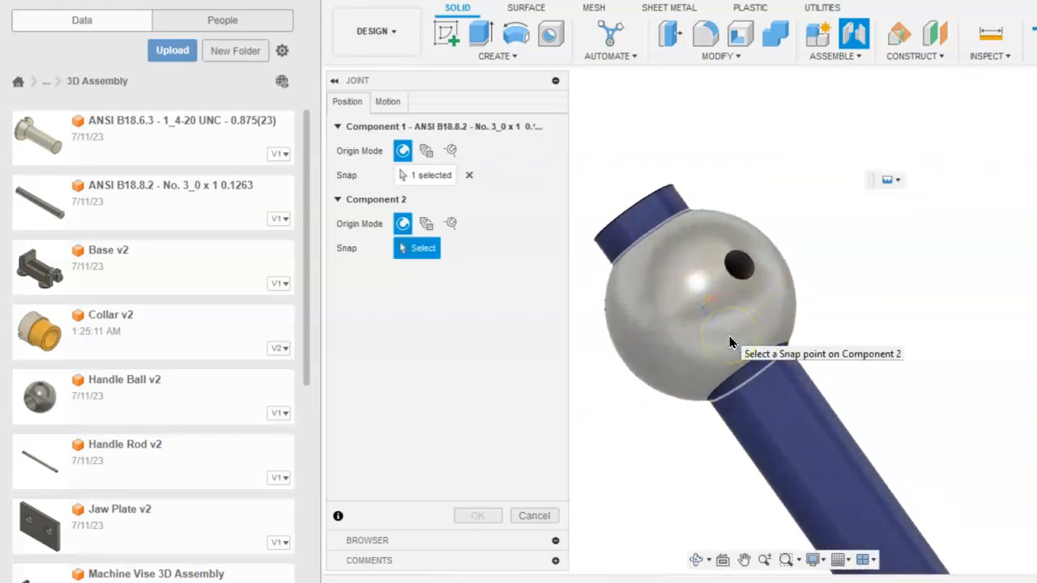
{"action": "scroll", "coordinate": [730, 343], "scroll_direction": "up", "scroll_amount": 2}
{"action": "scroll", "coordinate": [748, 273], "scroll_direction": "up", "scroll_amount": 2}
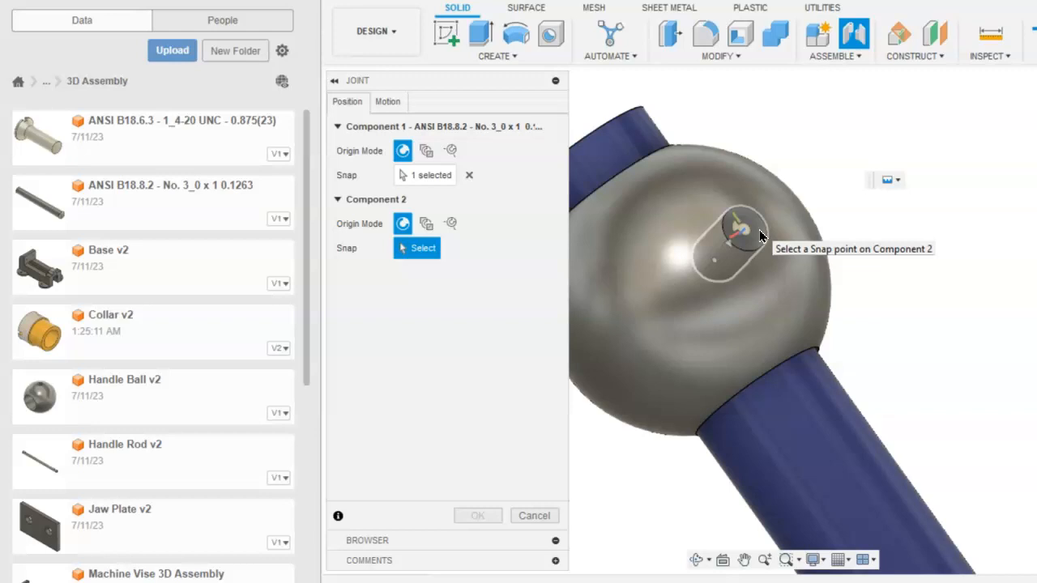
{"action": "scroll", "coordinate": [759, 234], "scroll_direction": "up", "scroll_amount": 1}
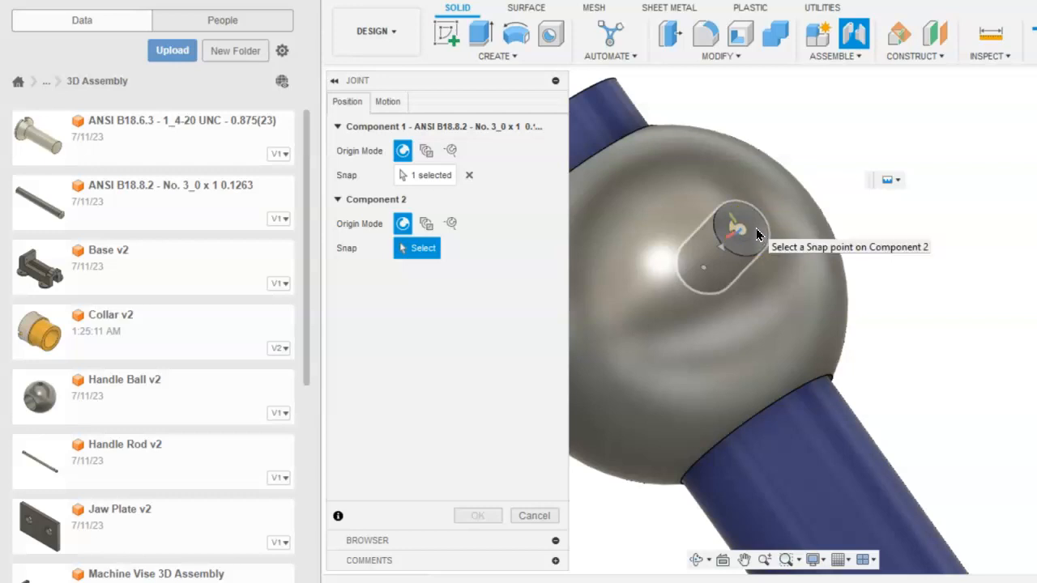
{"action": "left_click", "coordinate": [756, 227]}
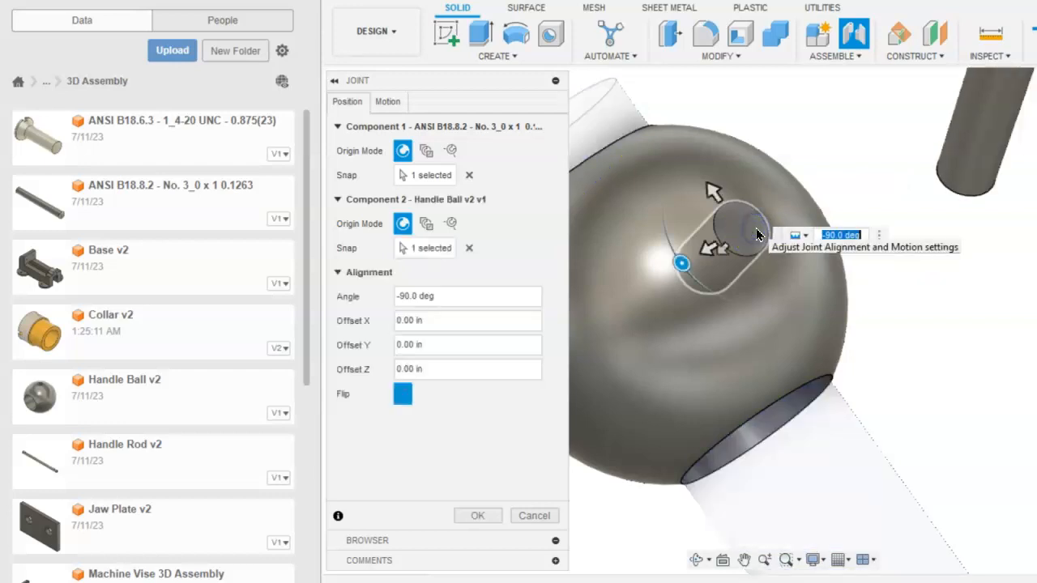
- Set the upper pin joint's Z offset to -0.125 in and accept the joint
{"action": "scroll", "coordinate": [741, 239], "scroll_direction": "up", "scroll_amount": 3}
{"action": "left_click_drag", "start_coordinate": [727, 248], "coordinate": [785, 201]}
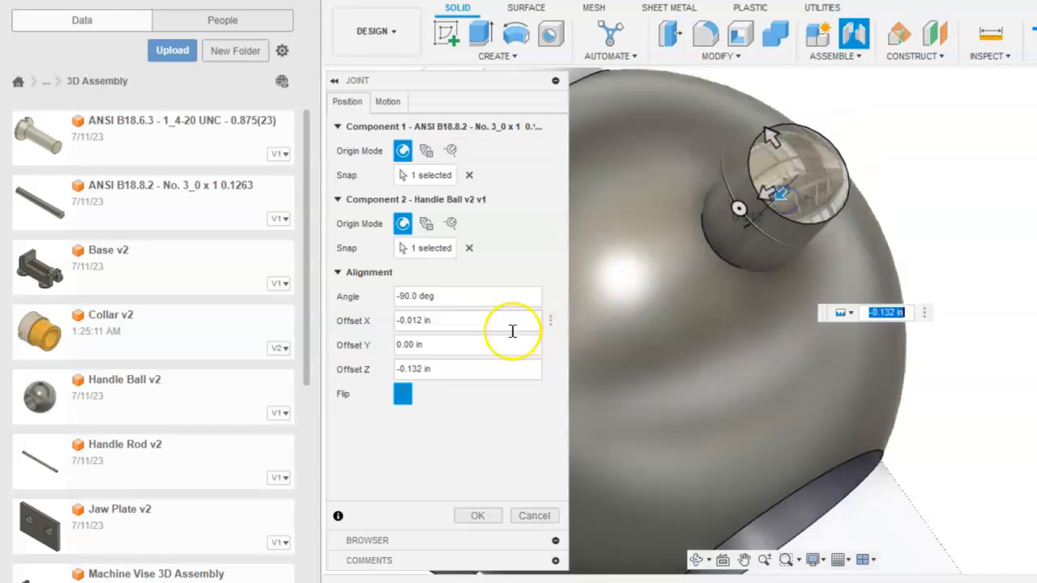
{"action": "left_click", "coordinate": [451, 367]}
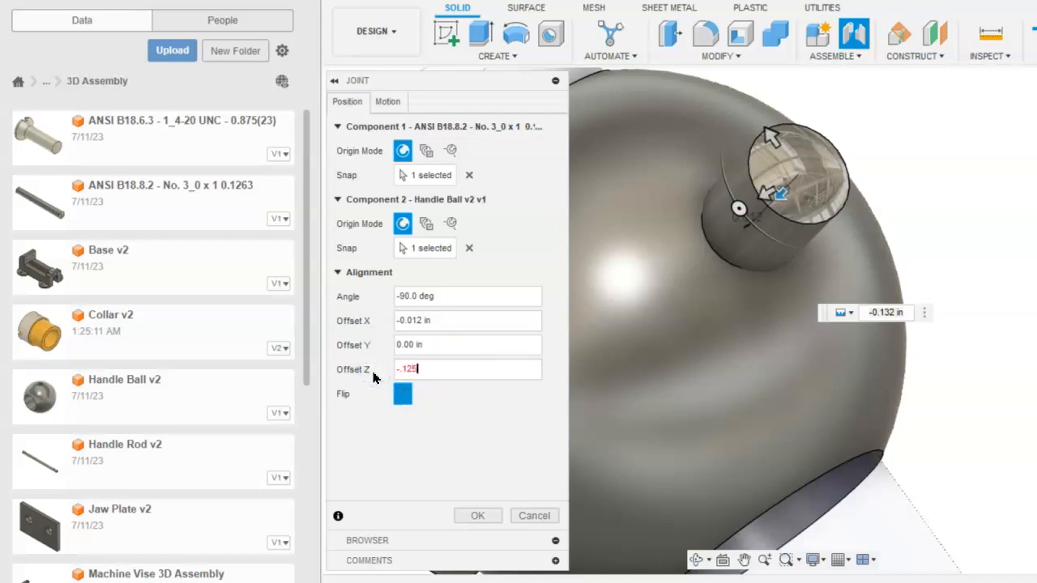
{"action": "left_click", "coordinate": [482, 517]}
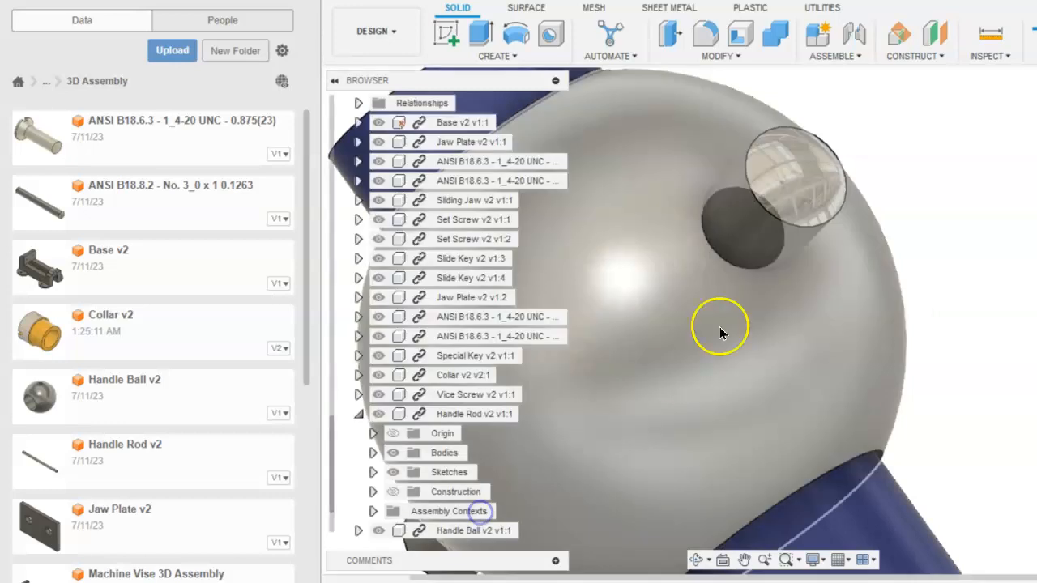
- Insert a second ANSI B18.8.2 - No. 3_0 x 1 0.1263 pin near the lower handle ball
{"action": "scroll", "coordinate": [861, 213], "scroll_direction": "down", "scroll_amount": 10}
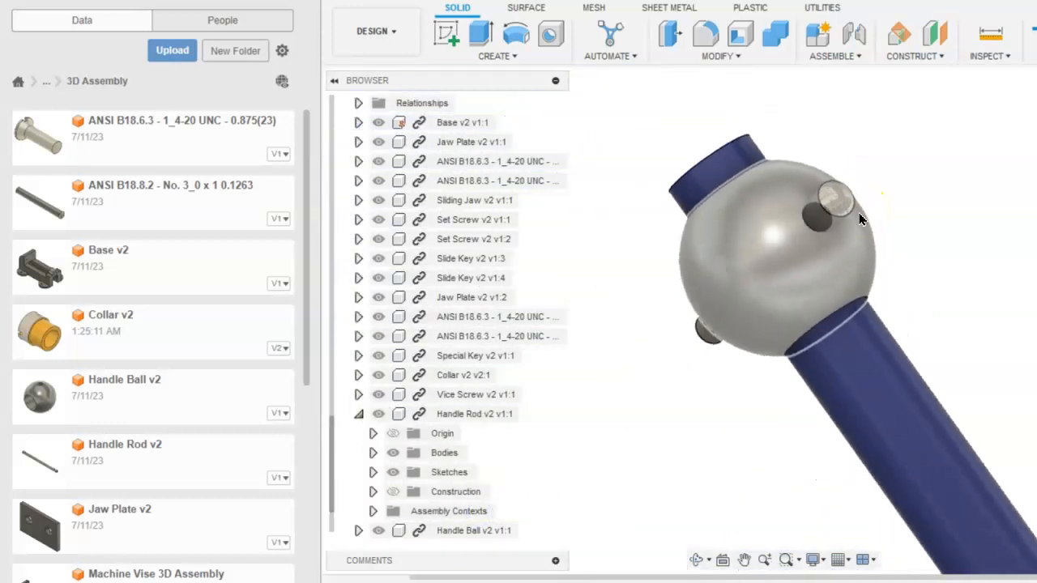
{"action": "left_click_drag", "start_coordinate": [926, 381], "coordinate": [922, 462]}
{"action": "scroll", "coordinate": [922, 464], "scroll_direction": "up", "scroll_amount": 2}
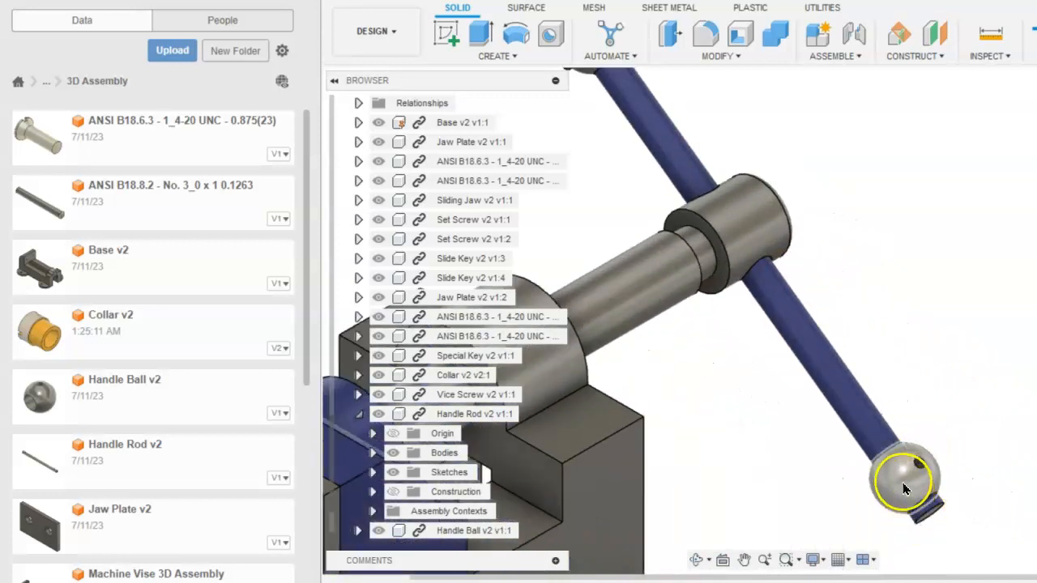
{"action": "scroll", "coordinate": [905, 489], "scroll_direction": "up", "scroll_amount": 1}
{"action": "middle_click_drag", "start_coordinate": [906, 488], "coordinate": [843, 420]}
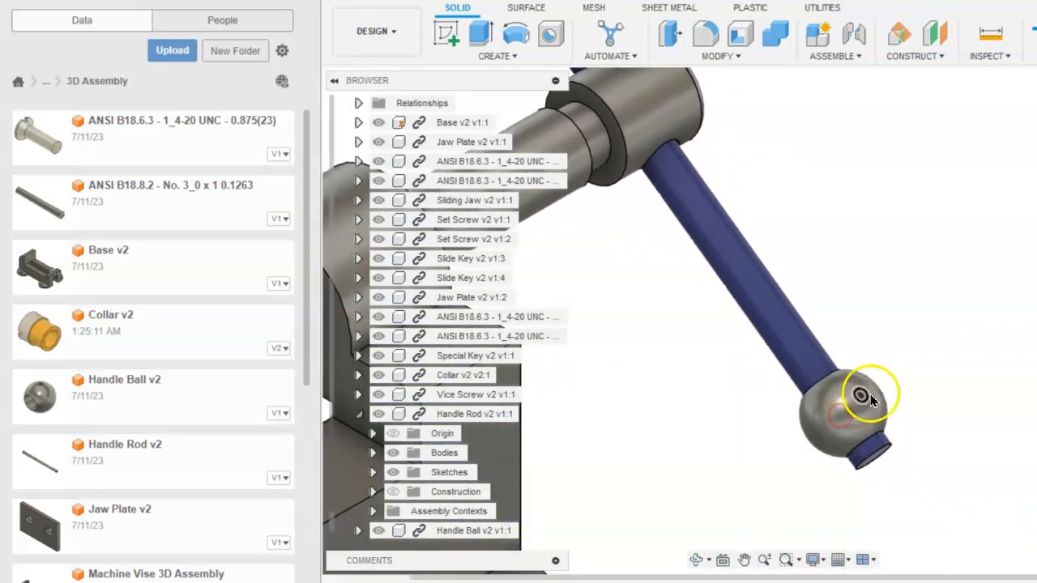
{"action": "scroll", "coordinate": [861, 395], "scroll_direction": "up", "scroll_amount": 2}
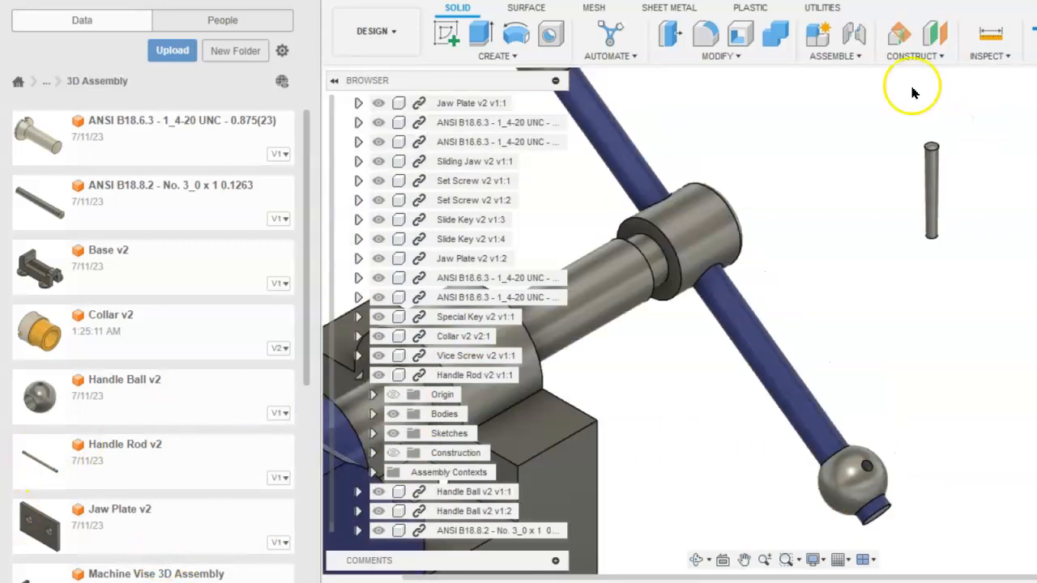
- Create a rigid joint between the second pin's upper end face and the hole in the lower handle ball
{"action": "left_click", "coordinate": [860, 59]}
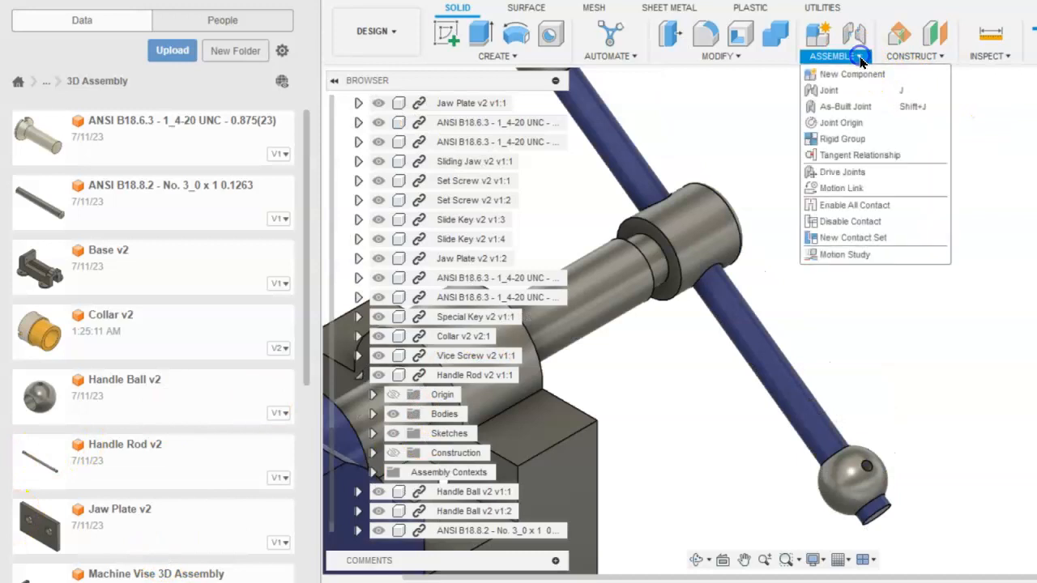
{"action": "left_click", "coordinate": [843, 88]}
{"action": "scroll", "coordinate": [932, 149], "scroll_direction": "up", "scroll_amount": 3}
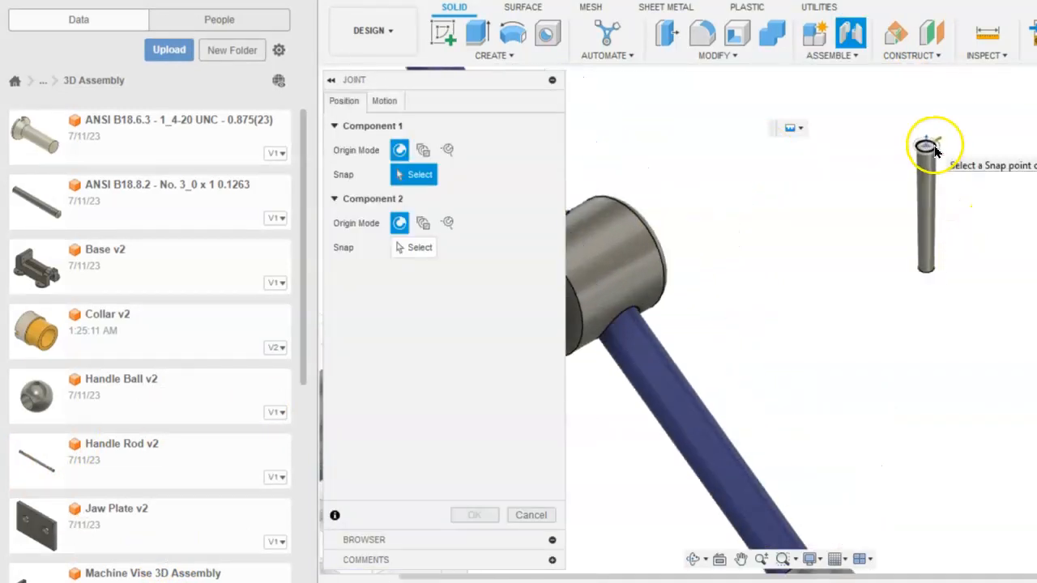
{"action": "left_click", "coordinate": [394, 107]}
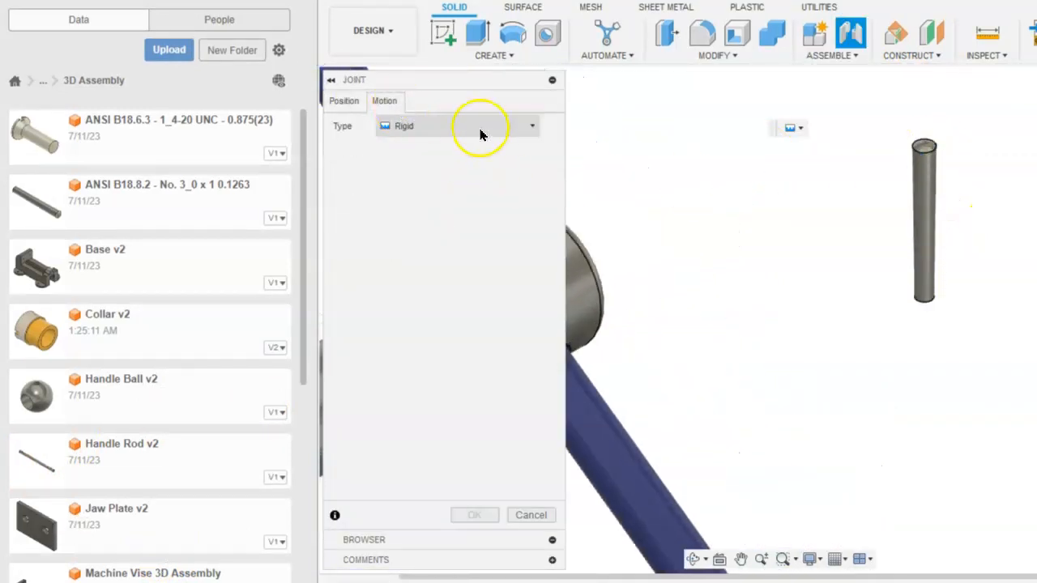
{"action": "left_click", "coordinate": [343, 101]}
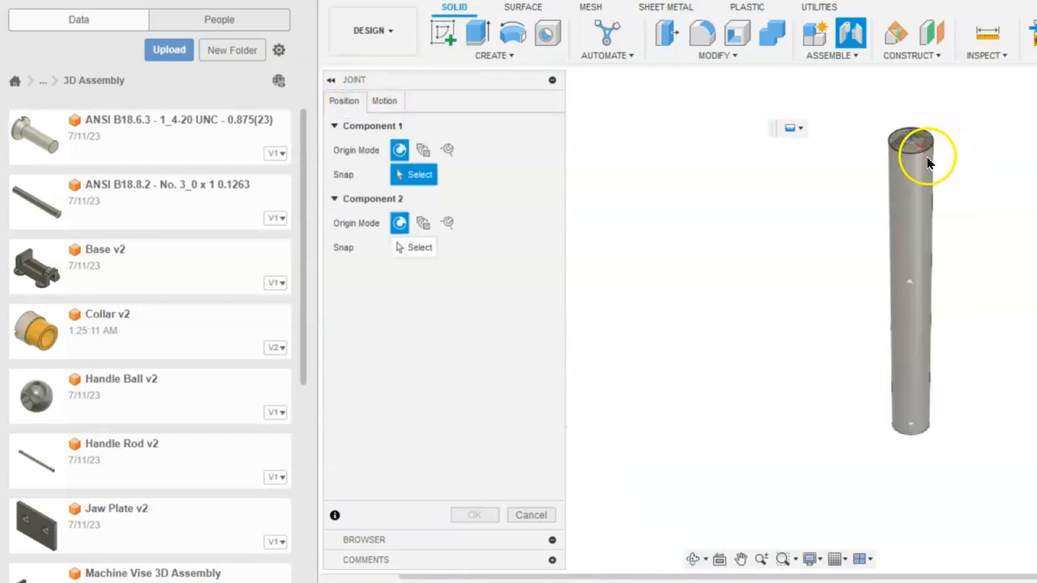
{"action": "left_click", "coordinate": [912, 153]}
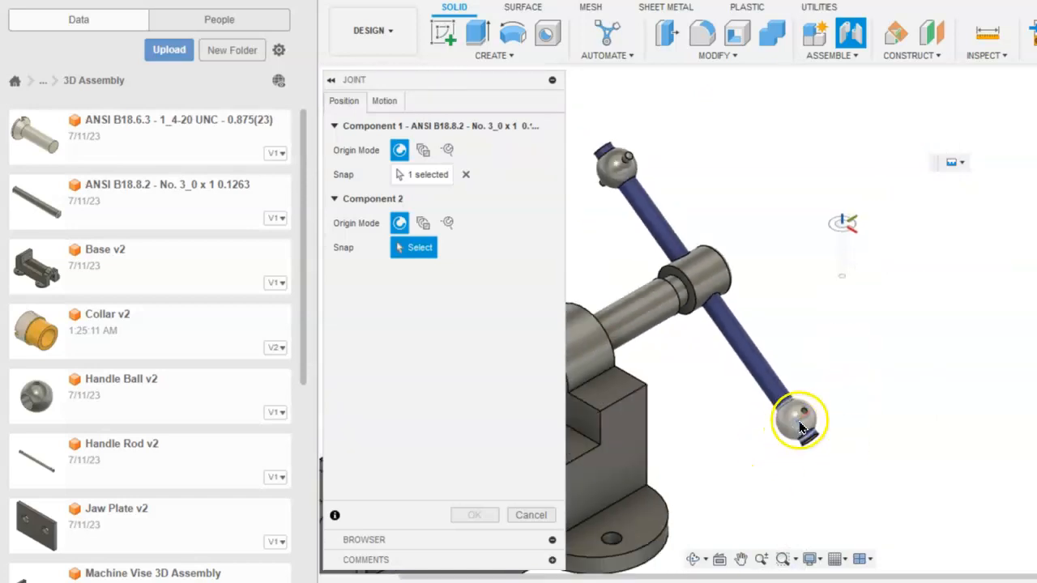
{"action": "scroll", "coordinate": [799, 424], "scroll_direction": "up", "scroll_amount": 6}
{"action": "scroll", "coordinate": [800, 422], "scroll_direction": "up", "scroll_amount": 1}
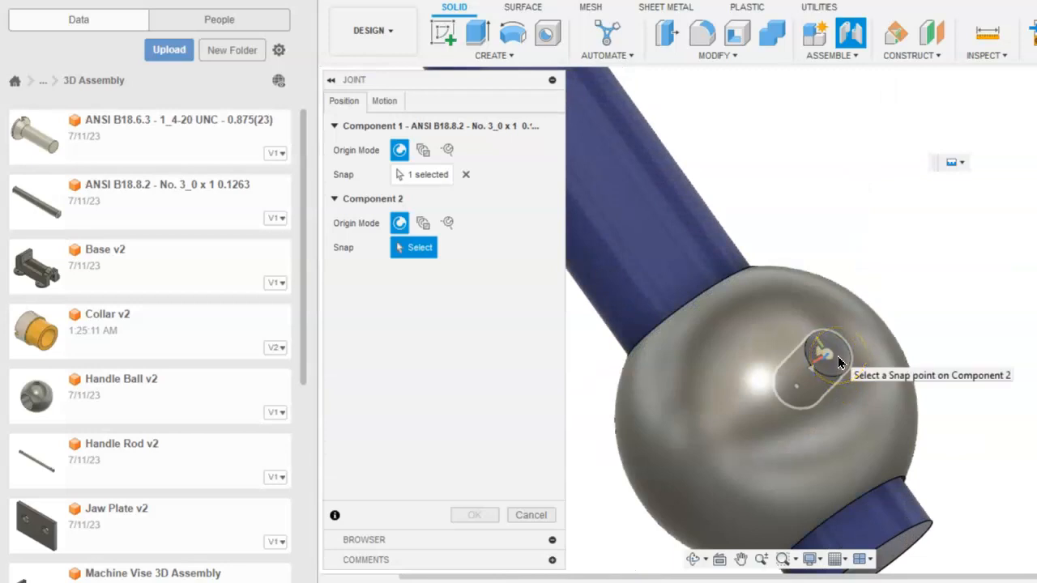
{"action": "left_click", "coordinate": [838, 358]}
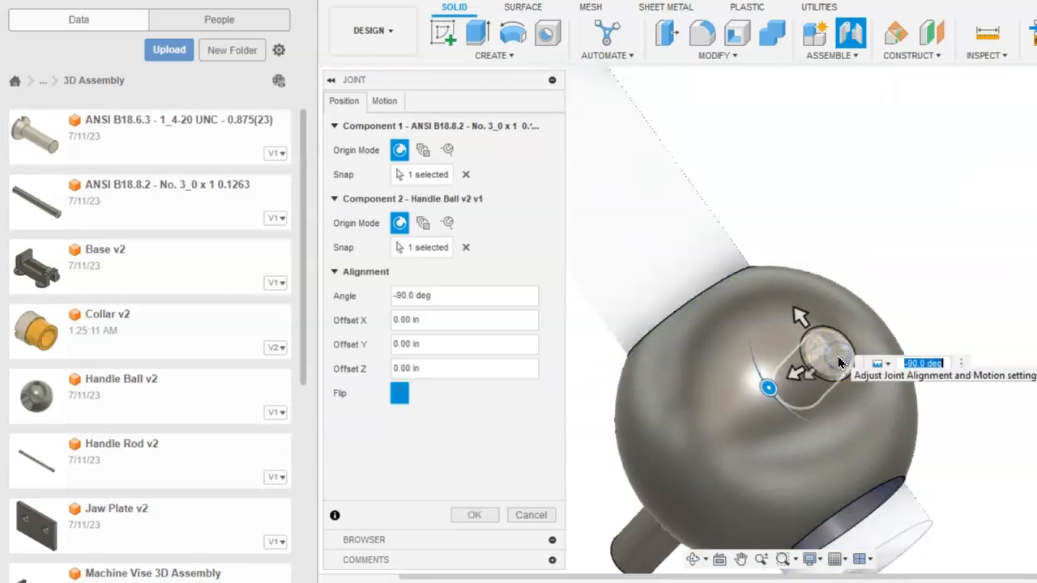
- Set the lower pin joint's Z offset to -0.125 in and accept the joint
{"action": "left_click_drag", "start_coordinate": [818, 377], "coordinate": [815, 359]}
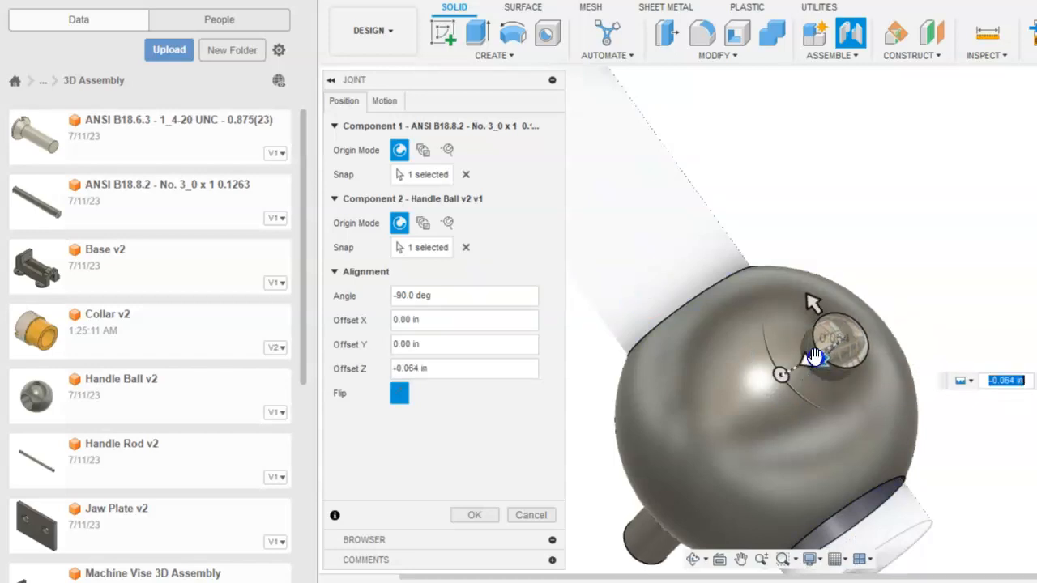
{"action": "left_click_drag", "start_coordinate": [497, 368], "coordinate": [370, 374]}
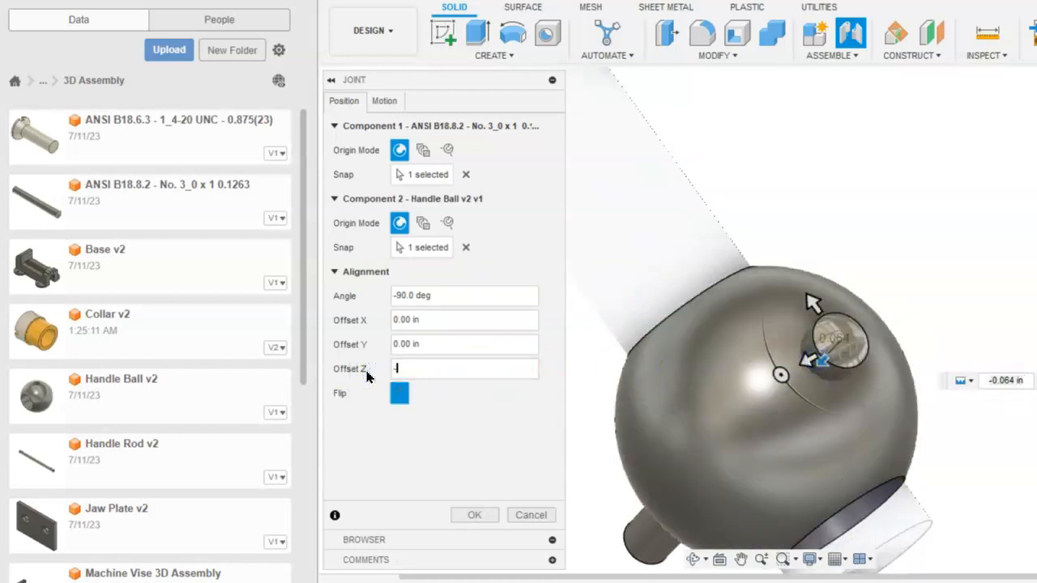
{"action": "type", "text": "-.125"}
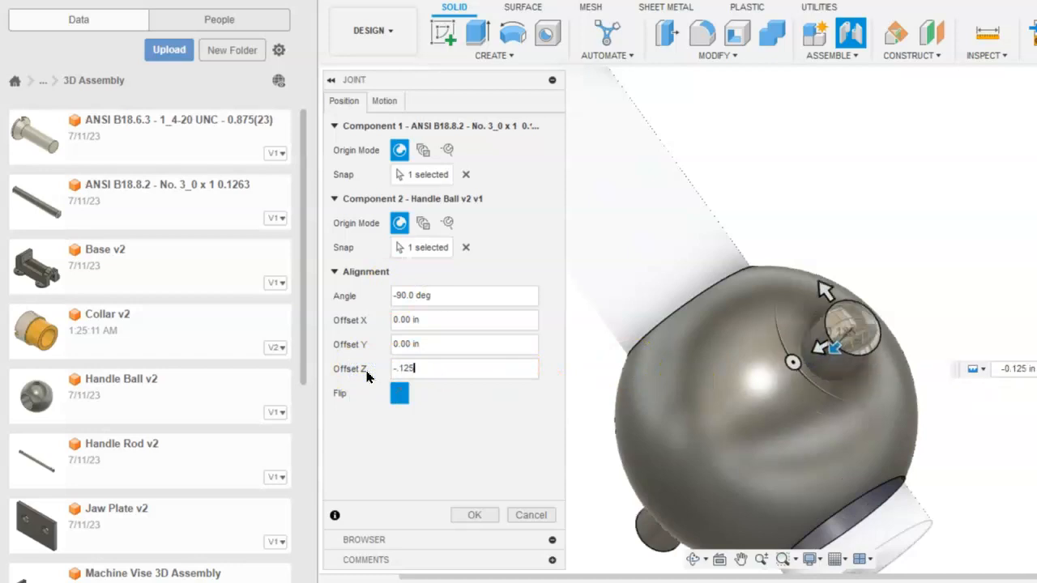
{"action": "left_click", "coordinate": [475, 516]}
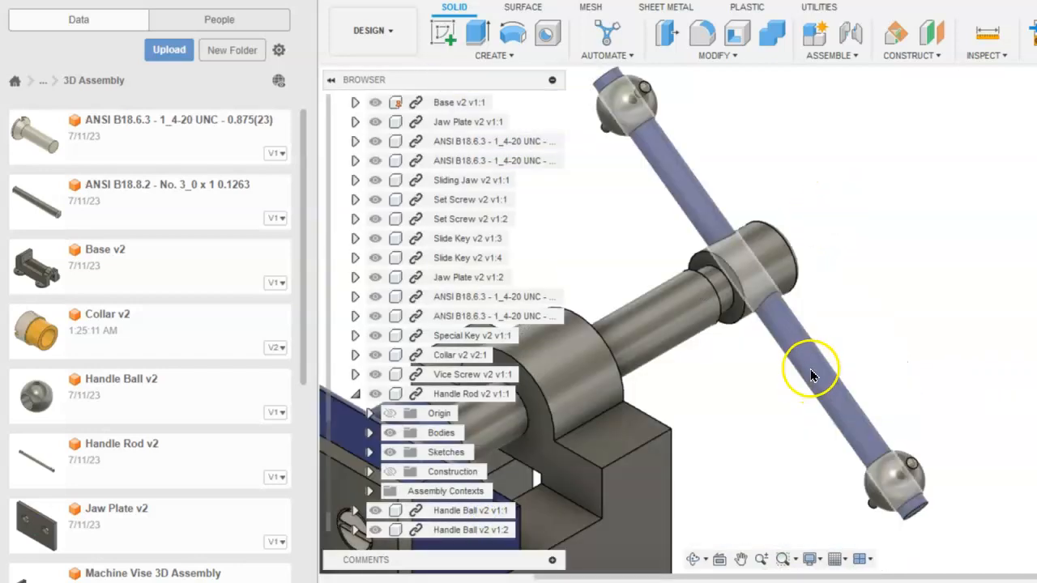
- Create a contact set between the upper handle ball and the vice screw, and slide the handle rod to test it
{"action": "left_click_drag", "start_coordinate": [811, 368], "coordinate": [808, 340]}
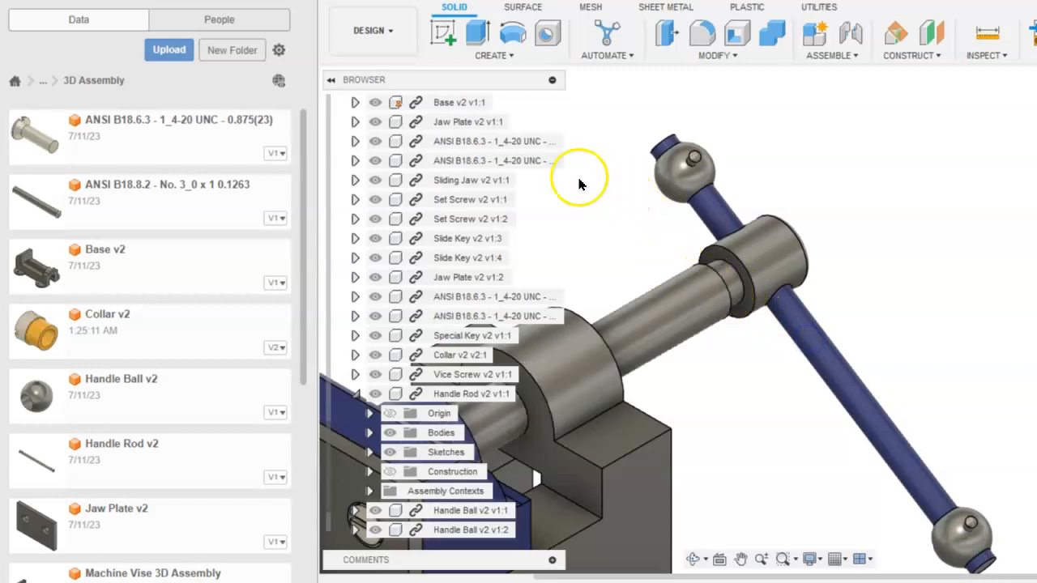
{"action": "left_click", "coordinate": [847, 58]}
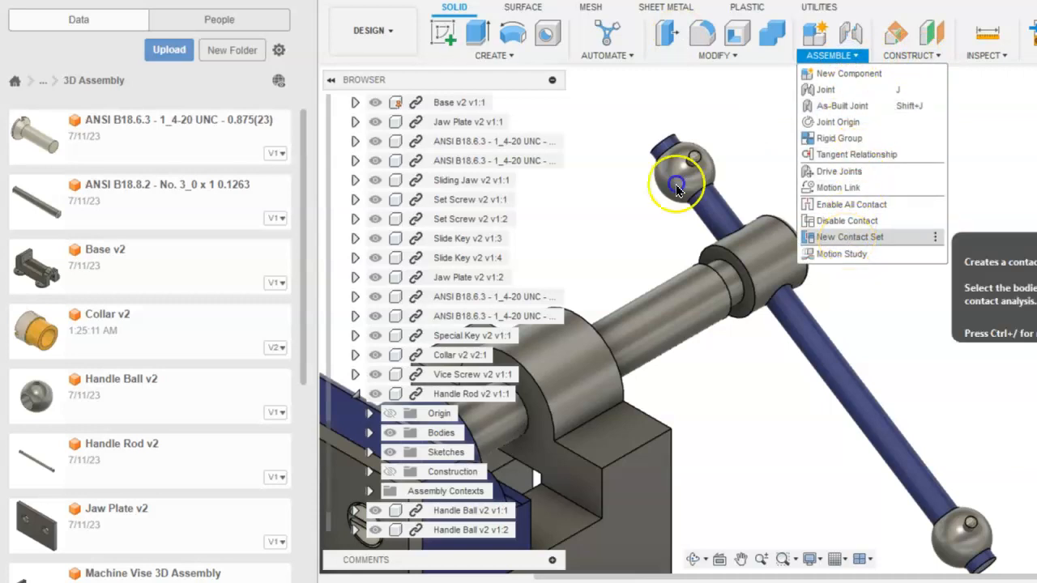
{"action": "left_click", "coordinate": [847, 237]}
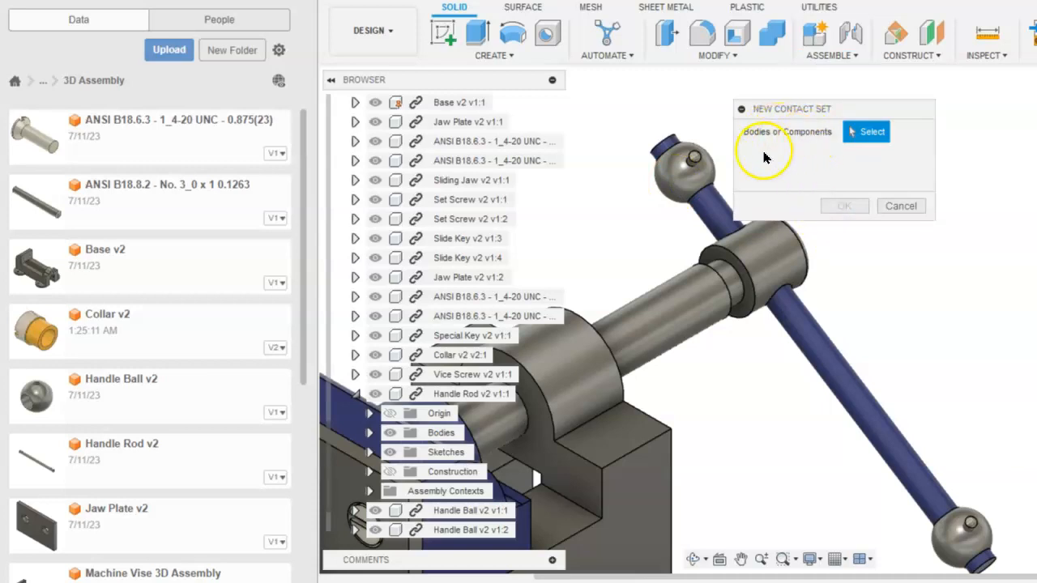
{"action": "left_click", "coordinate": [687, 190]}
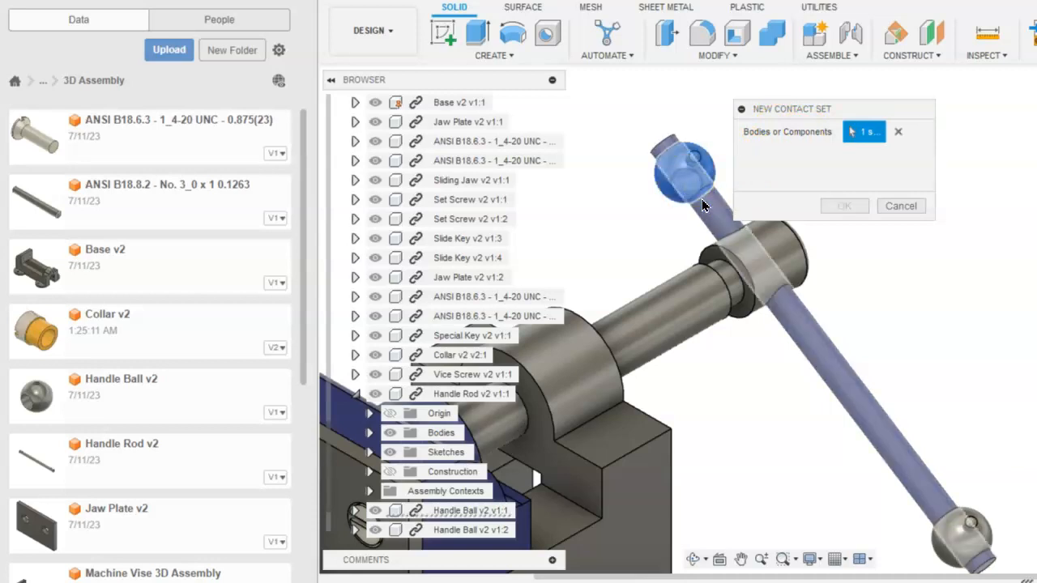
{"action": "left_click", "coordinate": [760, 258]}
{"action": "left_click", "coordinate": [846, 208]}
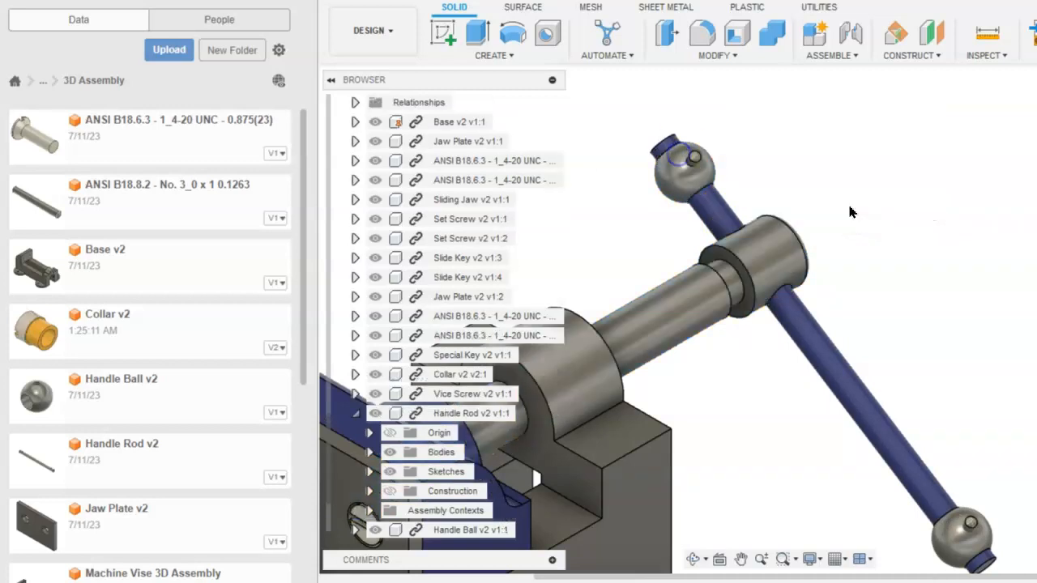
{"action": "mouse_move", "coordinate": [822, 349]}
{"action": "left_mouse_down"}
{"action": "mouse_move", "coordinate": [859, 405]}
{"action": "mouse_move", "coordinate": [830, 377]}
{"action": "mouse_move", "coordinate": [932, 490]}
{"action": "mouse_move", "coordinate": [897, 462]}
{"action": "mouse_move", "coordinate": [932, 490]}
{"action": "mouse_move", "coordinate": [888, 427]}
{"action": "mouse_move", "coordinate": [651, 262]}
{"action": "mouse_move", "coordinate": [791, 381]}
{"action": "mouse_move", "coordinate": [822, 359]}
{"action": "mouse_move", "coordinate": [864, 414]}
{"action": "mouse_move", "coordinate": [802, 348]}
{"action": "mouse_move", "coordinate": [862, 398]}
{"action": "mouse_move", "coordinate": [885, 435]}
{"action": "mouse_move", "coordinate": [823, 346]}
{"action": "left_mouse_up"}
{"action": "left_click_drag", "start_coordinate": [705, 324], "coordinate": [898, 437]}
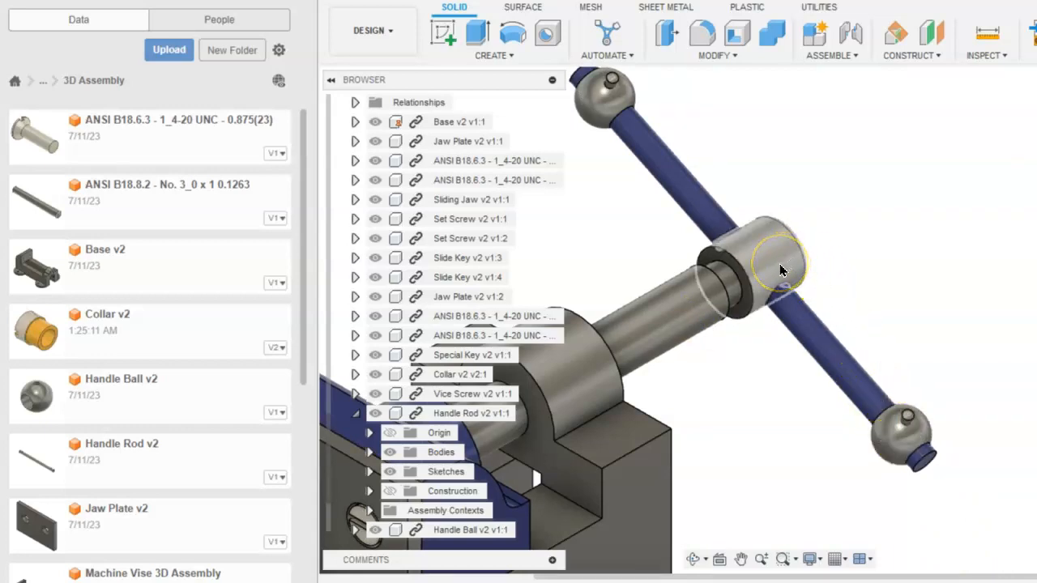
- Create a contact set between the lower handle ball and the vice screw, and slide the handle rod to test it
{"action": "left_click", "coordinate": [851, 56]}
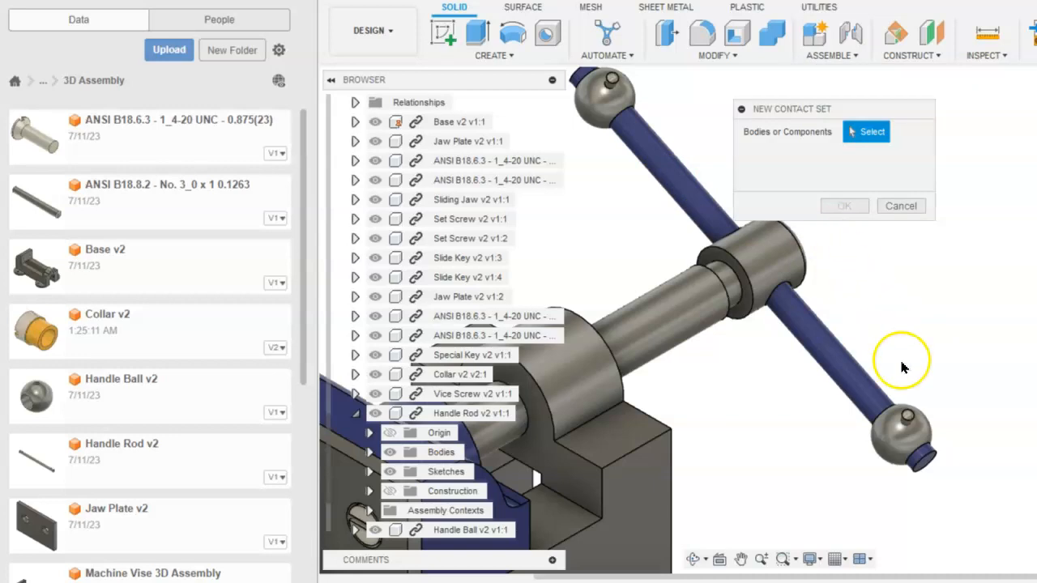
{"action": "left_click", "coordinate": [887, 429]}
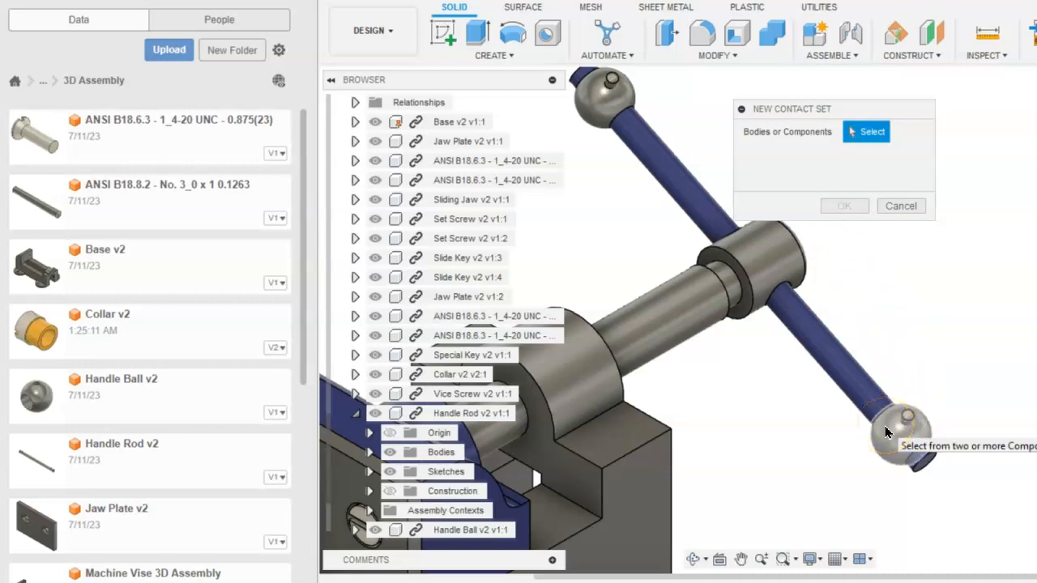
{"action": "left_click", "coordinate": [886, 432]}
{"action": "left_click", "coordinate": [785, 263]}
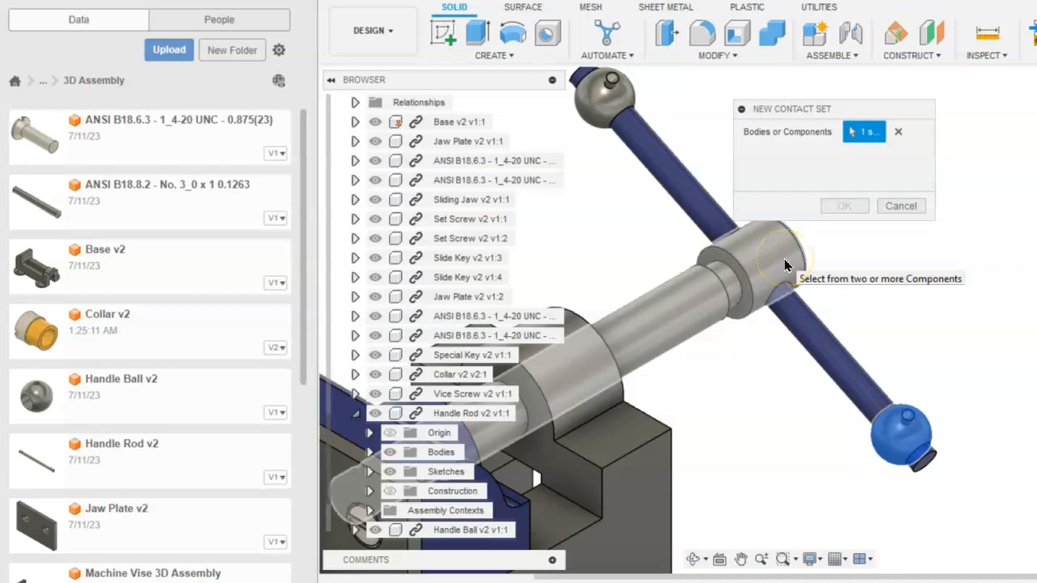
{"action": "left_click", "coordinate": [784, 261]}
{"action": "left_click", "coordinate": [835, 207]}
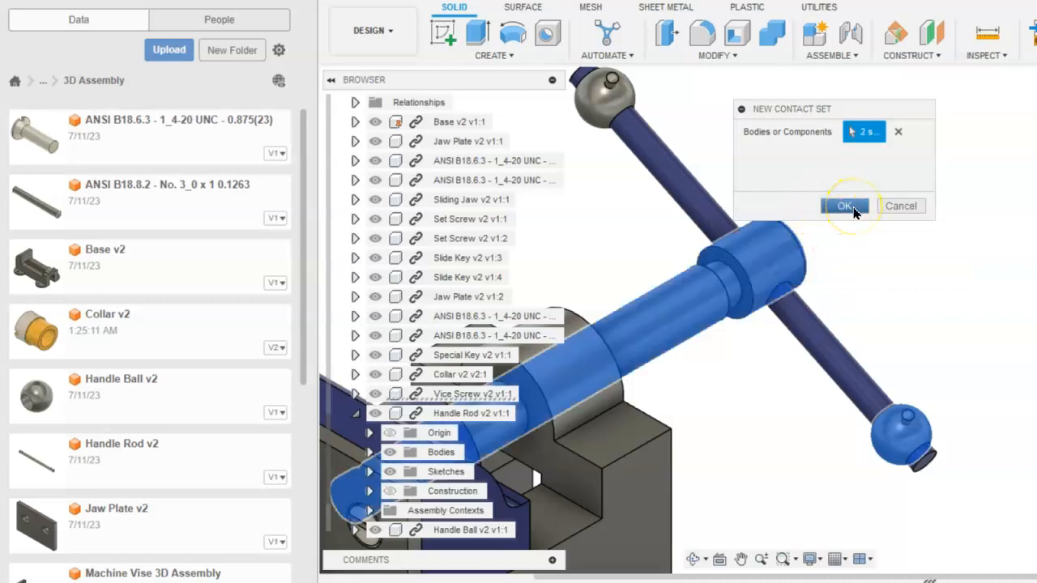
{"action": "left_click_drag", "start_coordinate": [810, 301], "coordinate": [898, 476]}
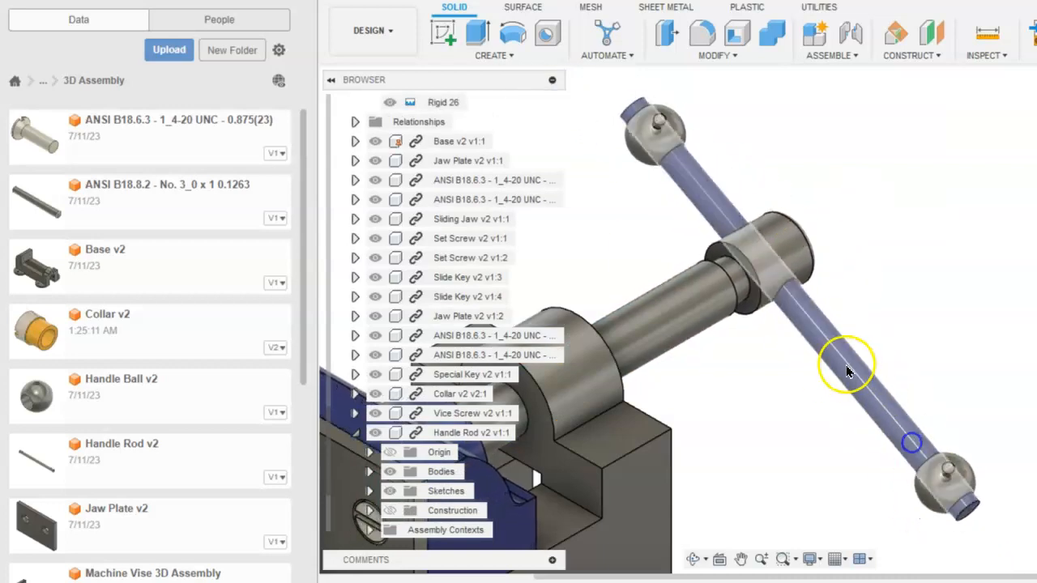